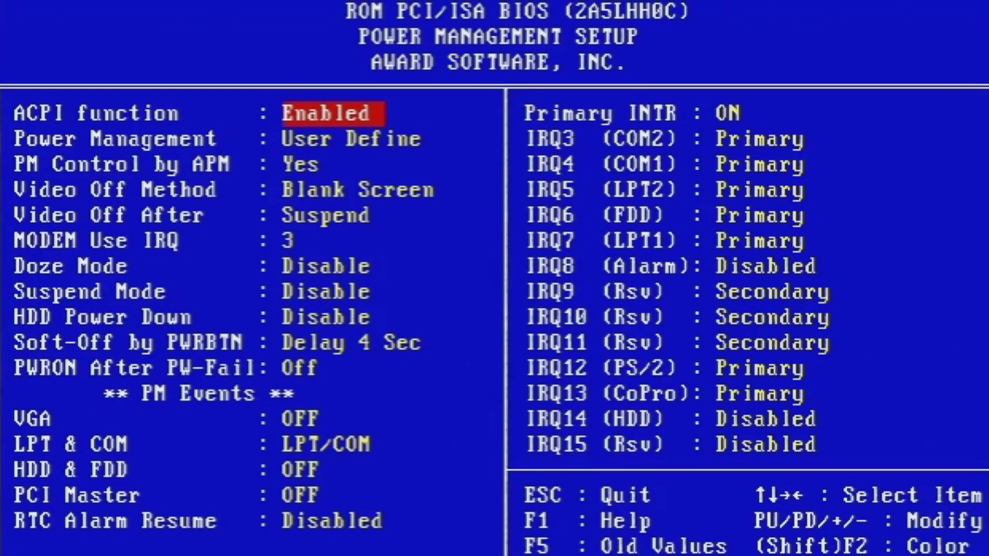
Leave Power Management Setup and review the PNP/PCI Configuration page, returning to the main BIOS menu.
key(Escape)
key(Down)
key(Return)
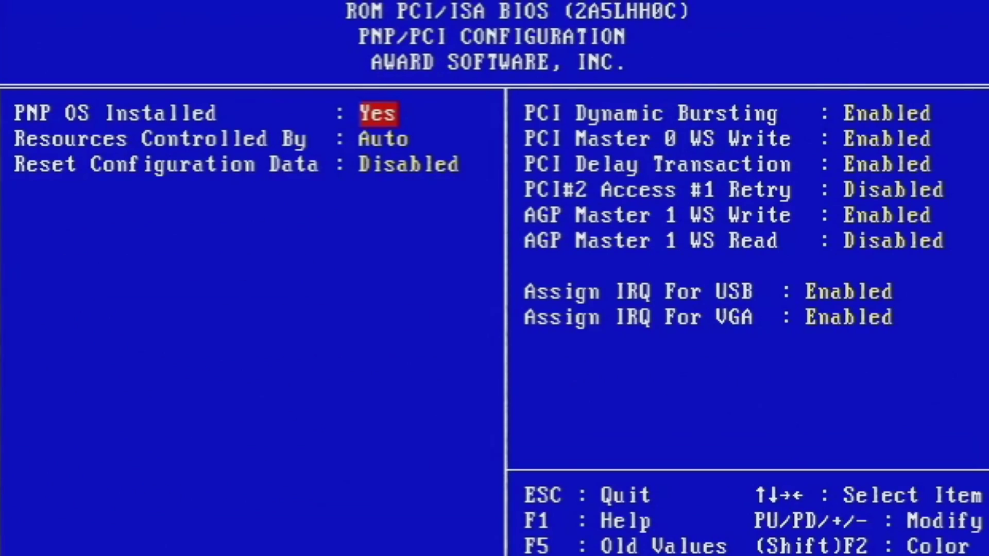
key(Right)
key(Escape)
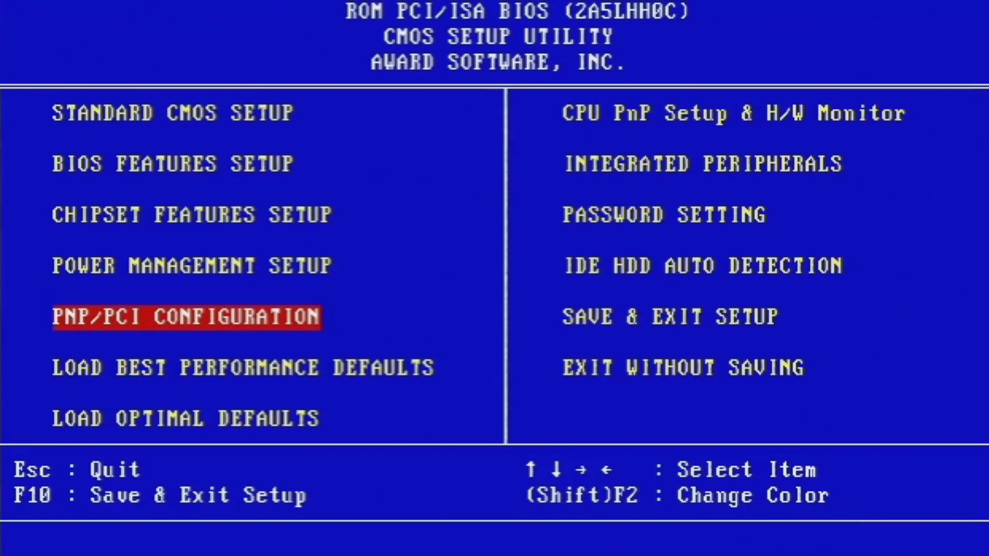
Open the CPU PnP Setup & H/W Monitor page to check the CPU speed, core voltage, temperatures and fan readings.
key(Right)
key(Up)
key(Up)
key(Up)
key(Up)
key(Return)
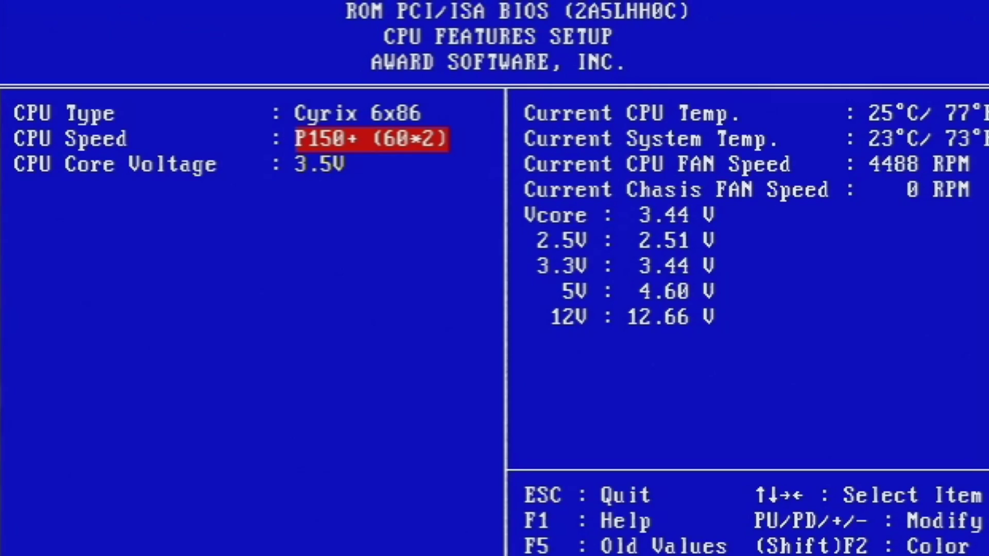
Open the Integrated Peripherals page to review the IDE, UDMA and onboard port settings.
key(Escape)
key(Down)
key(Return)
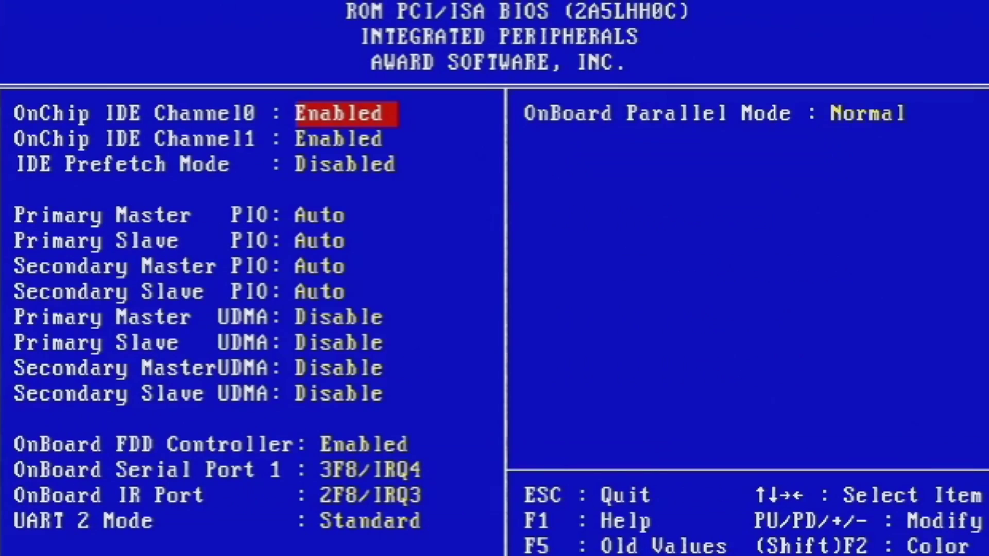
Return to the main BIOS menu and exit the setup without saving.
key(Escape)
key(Down)
key(Down)
key(Down)
key(Down)
key(Return)
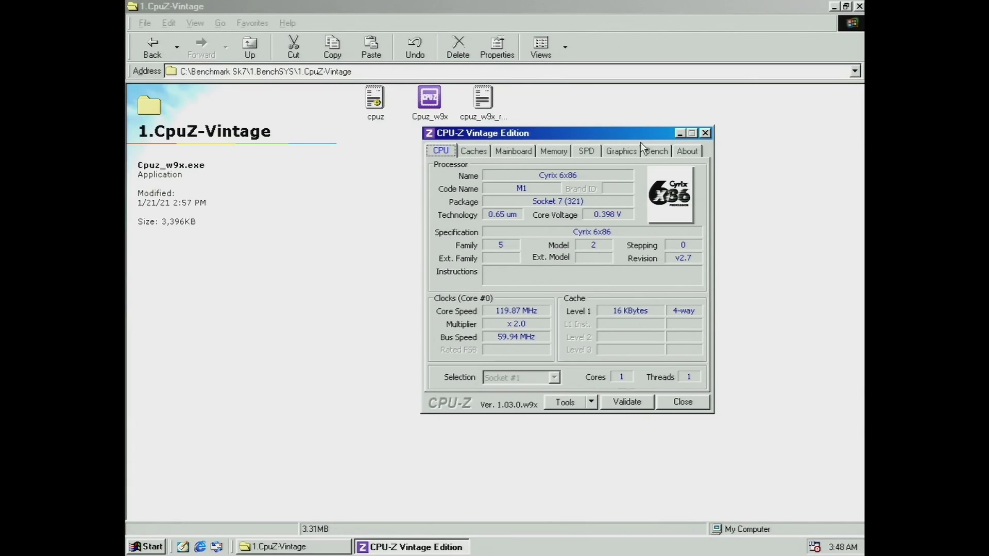
In CPU-Z Vintage Edition, review the cache, mainboard, memory, SPD and graphics information.
click(468, 151)
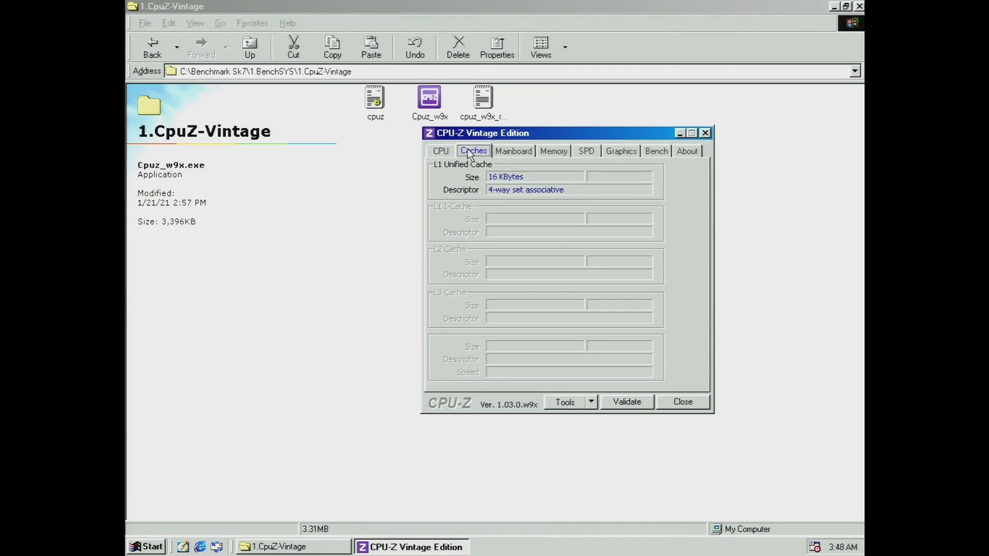
click(501, 151)
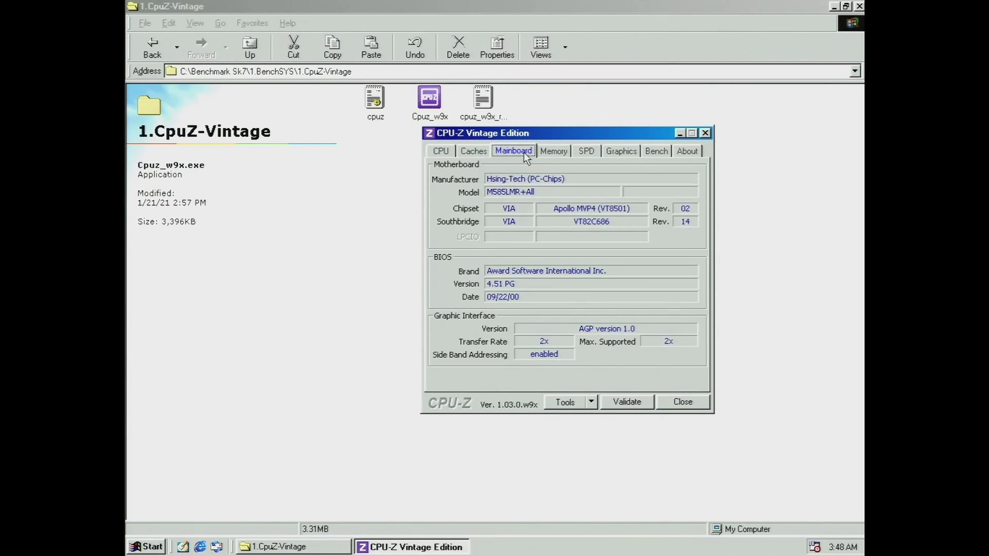
click(554, 154)
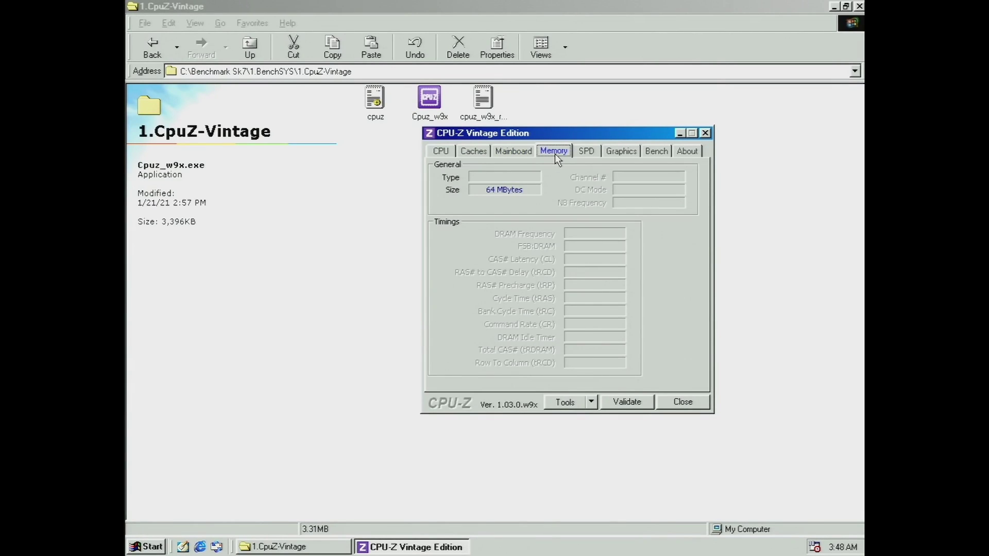
click(584, 153)
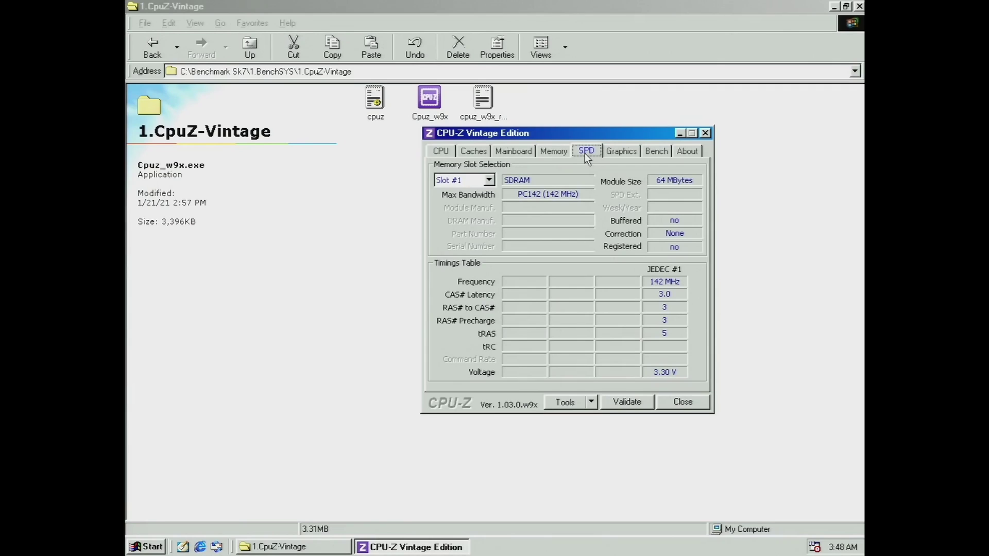
click(621, 152)
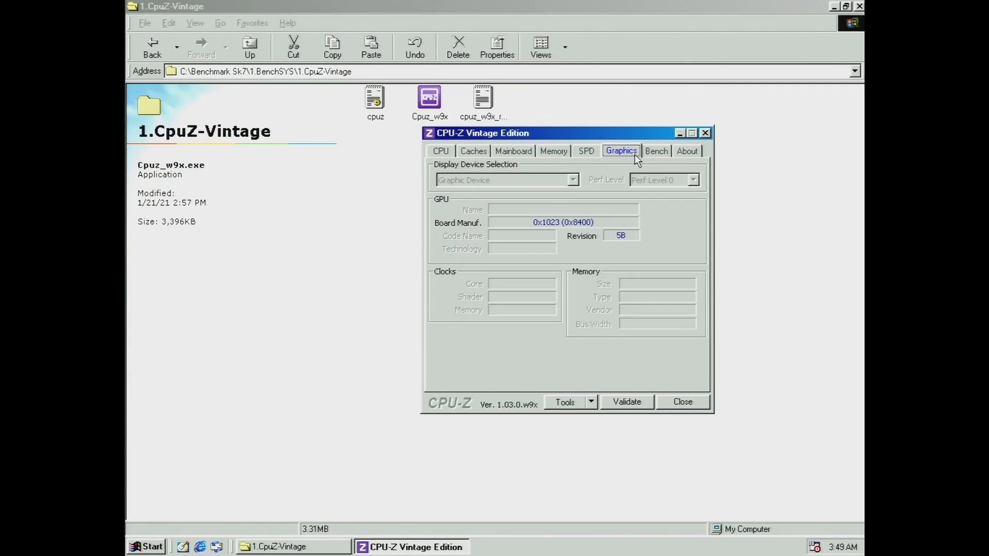
Run the CPU-Z benchmark against the Intel Pentium 166 reference and close CPU-Z.
click(650, 155)
click(584, 194)
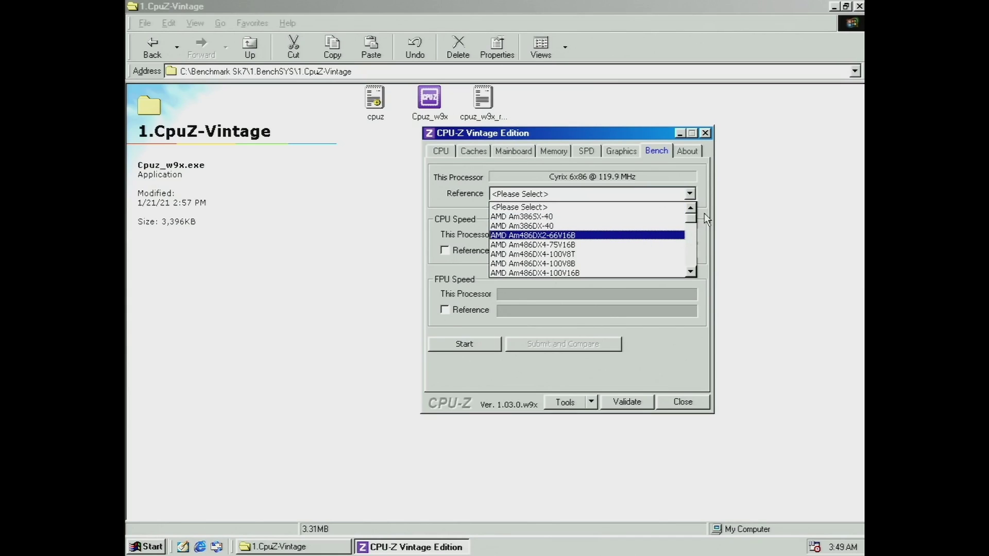
drag(693, 220, 699, 257)
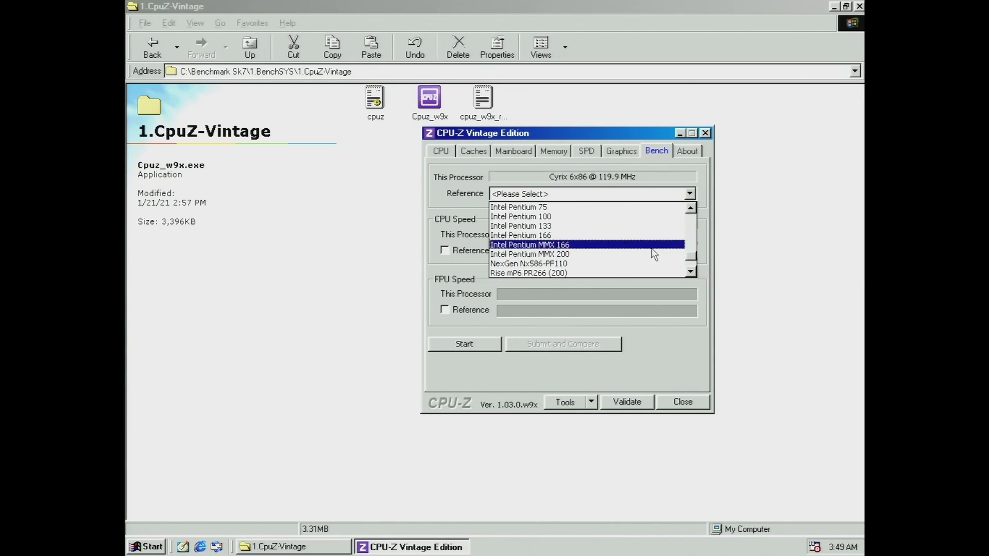
click(594, 236)
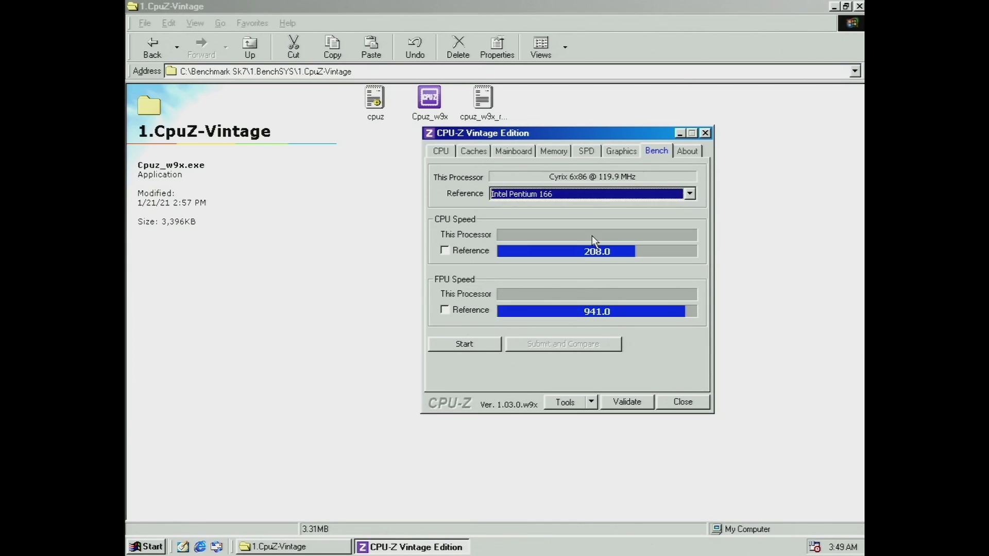
click(471, 343)
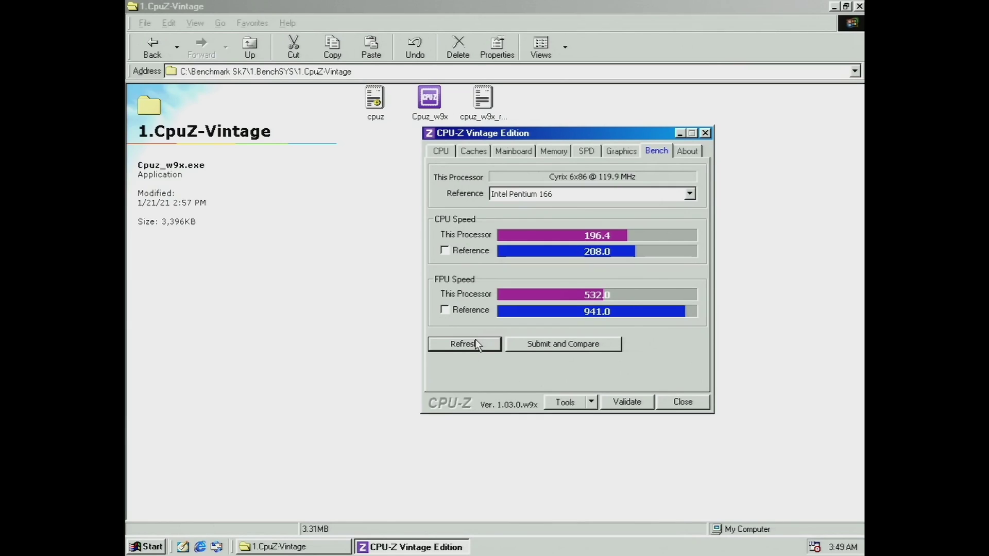
click(672, 402)
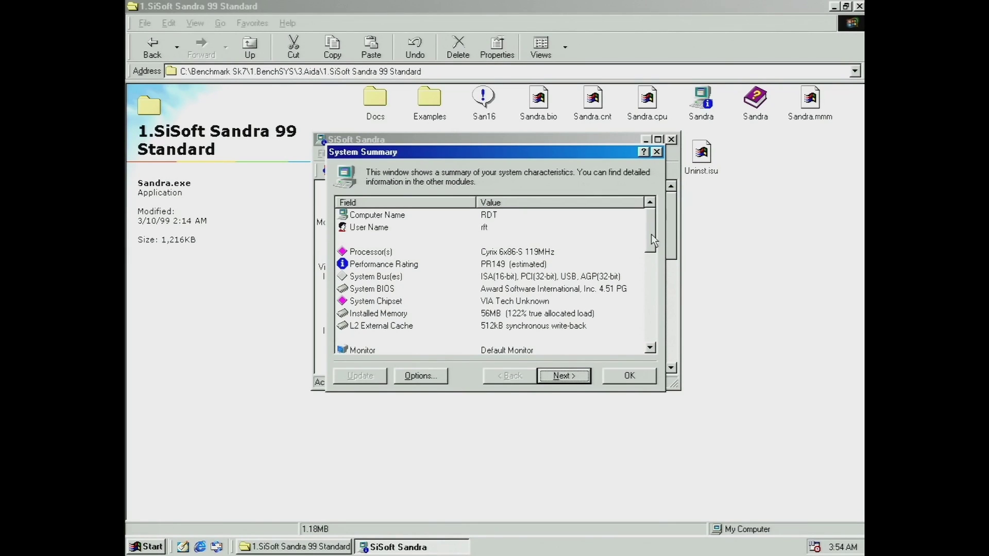
In SiSoft Sandra, read through the System Summary from the processor entries down to the network adapters.
scroll(652, 233, down, 1)
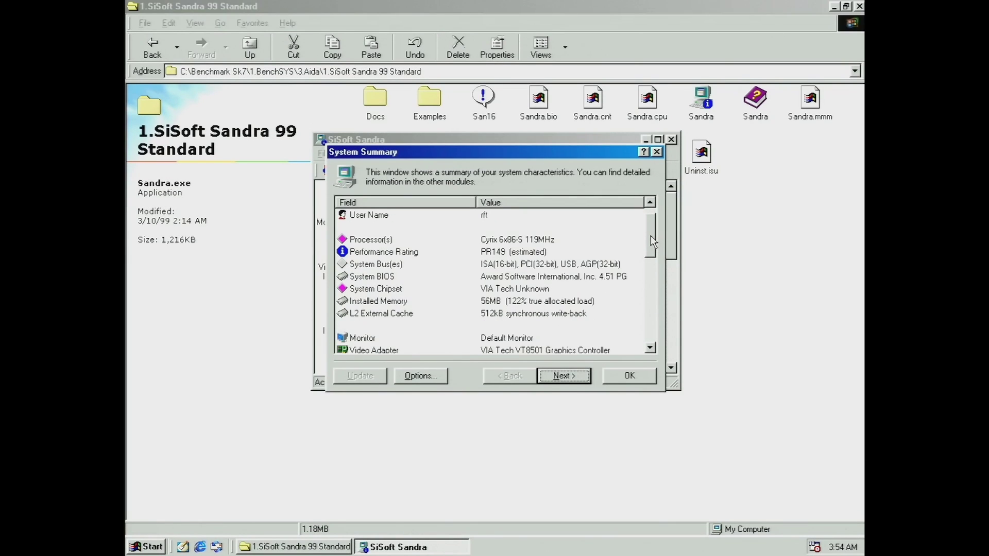
drag(651, 236, 651, 240)
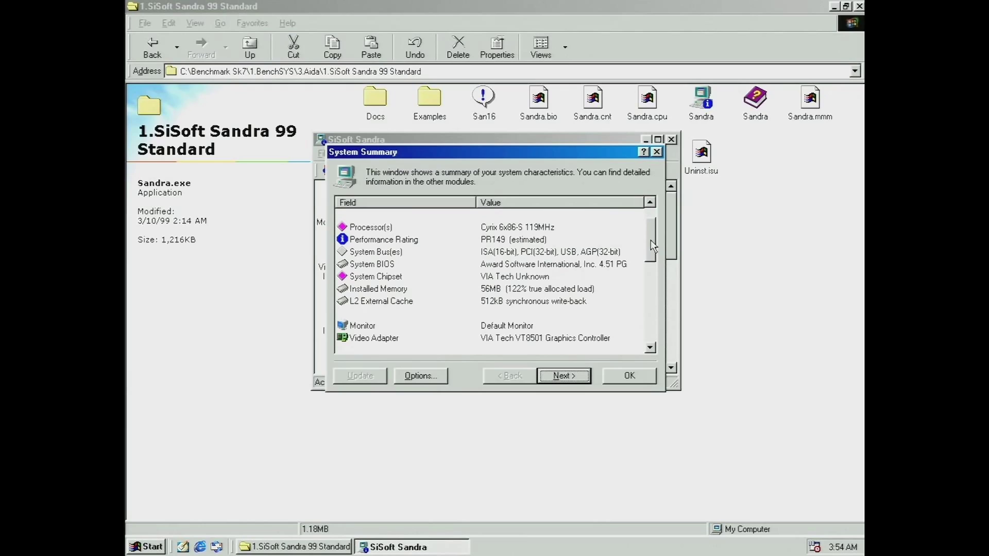
drag(650, 241, 654, 264)
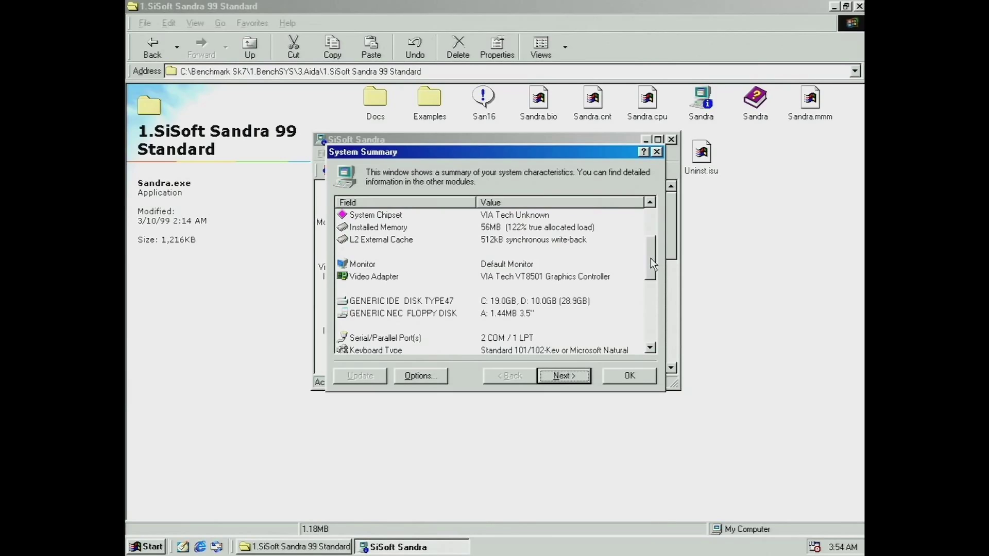
drag(651, 258, 650, 328)
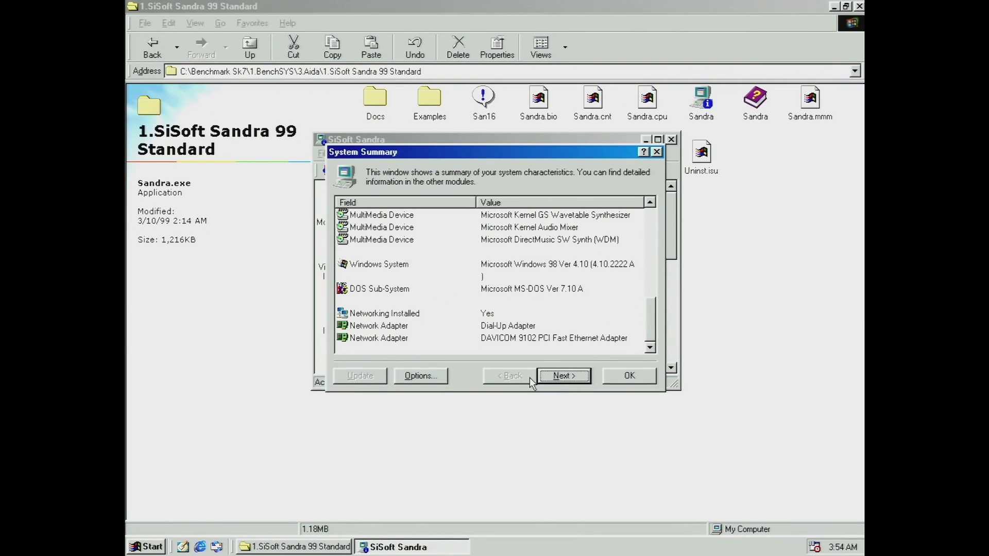
Go to the Mainboard Information module and read its memory controller, chipset, bus and performance tip sections.
click(553, 379)
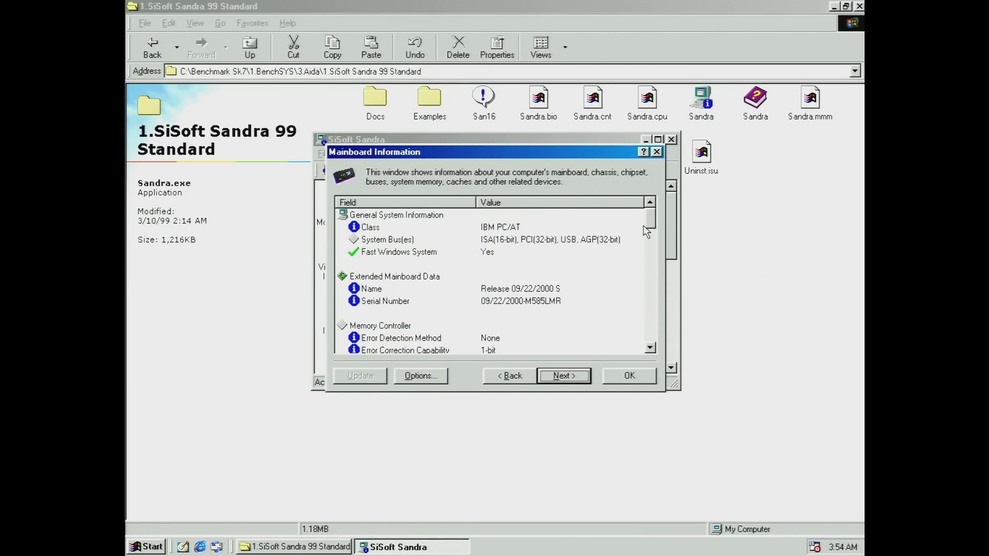
drag(649, 221, 650, 245)
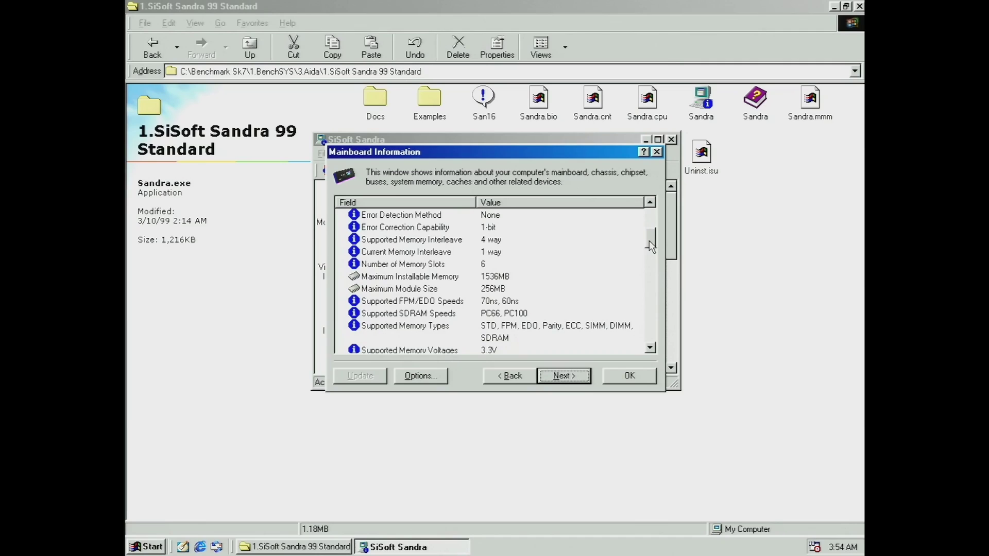
drag(649, 241, 649, 279)
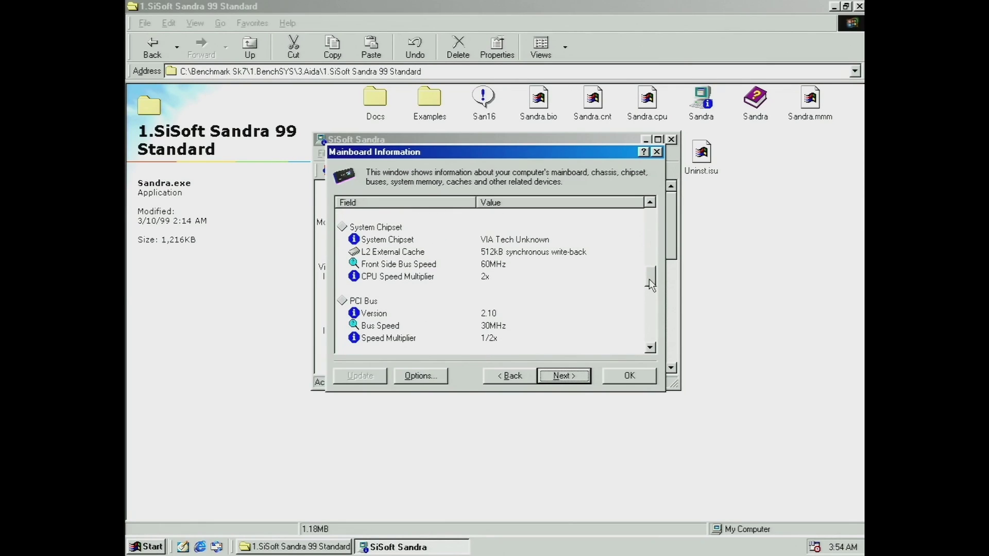
drag(649, 280, 650, 291)
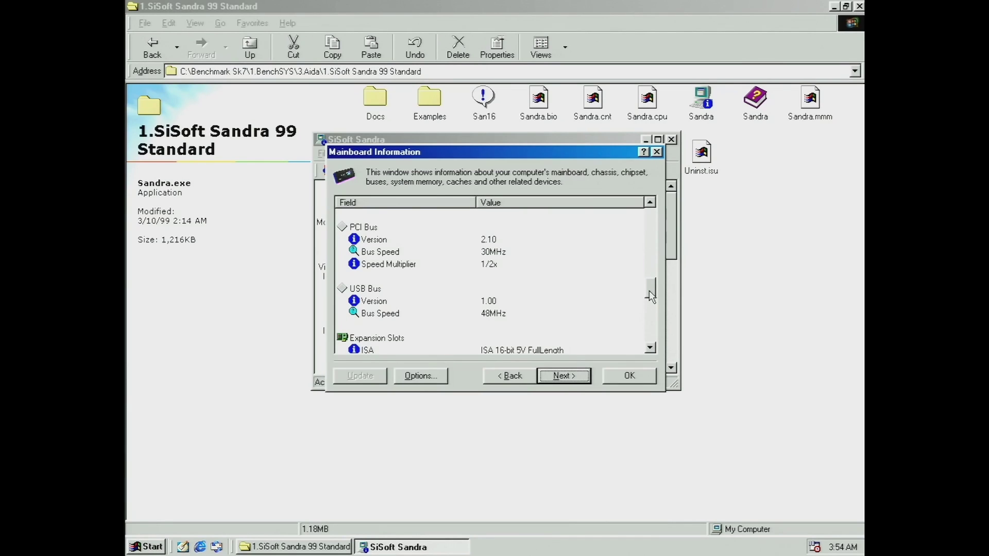
drag(649, 291, 653, 334)
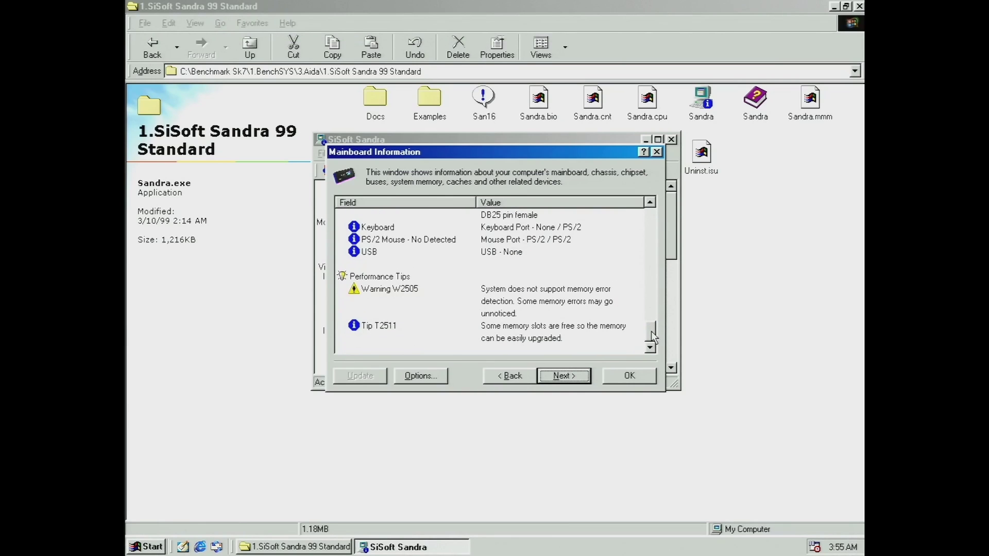
Go to the CPU & BIOS Information module and review the BIOS properties, processor details and supported CPU features.
click(564, 377)
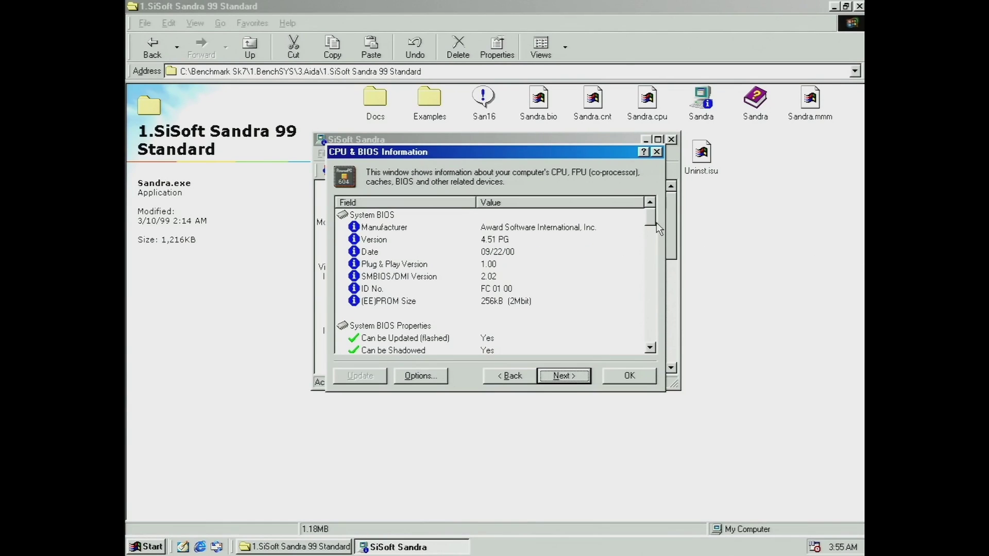
drag(653, 215, 651, 256)
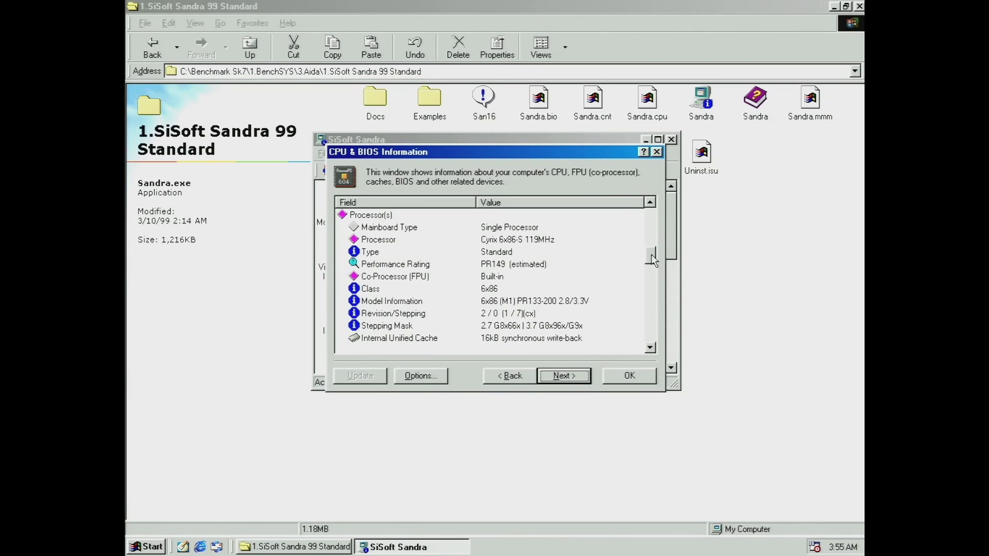
drag(652, 254, 649, 287)
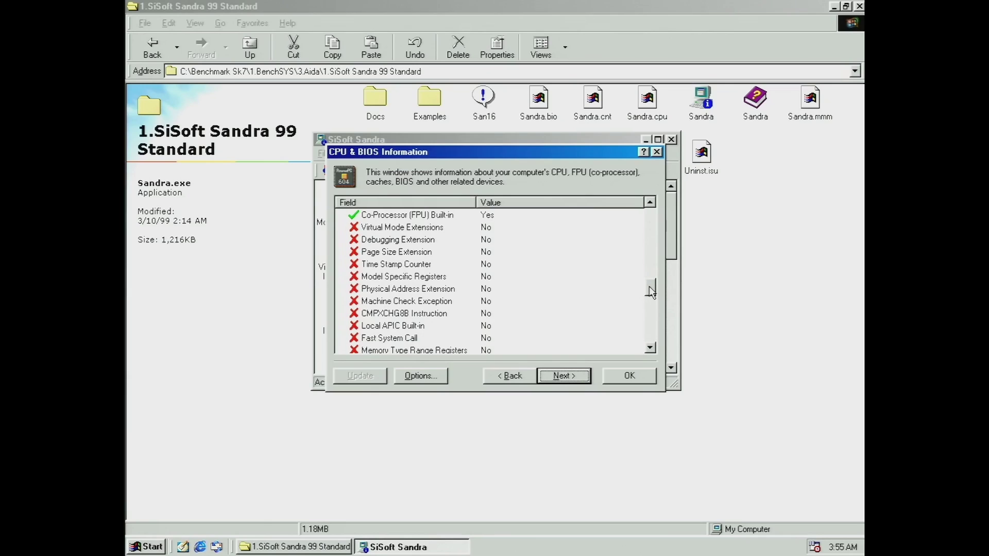
drag(649, 287, 649, 327)
Run Sandra's CPU Benchmark and CPU Multi-Media Benchmark, and continue to the following module.
key(Return)
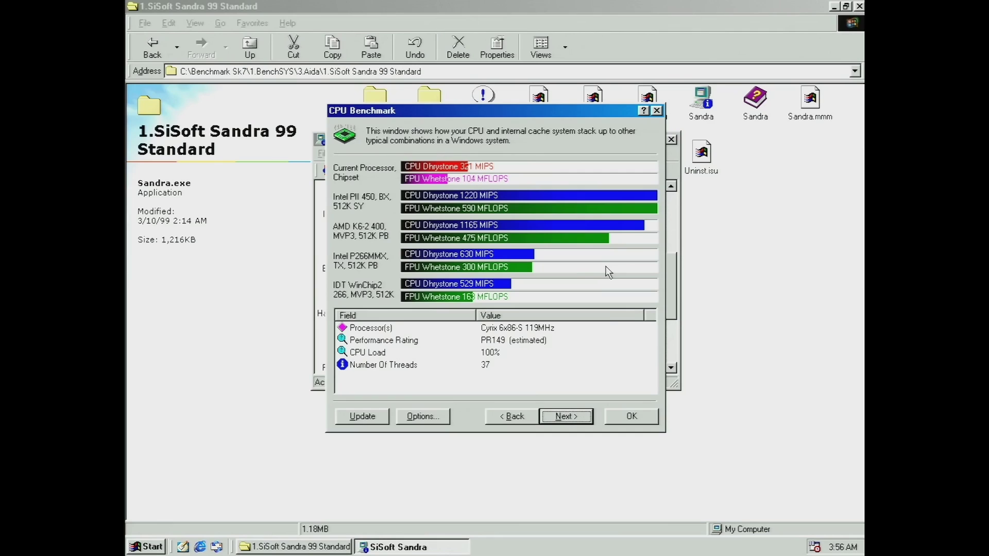
click(591, 412)
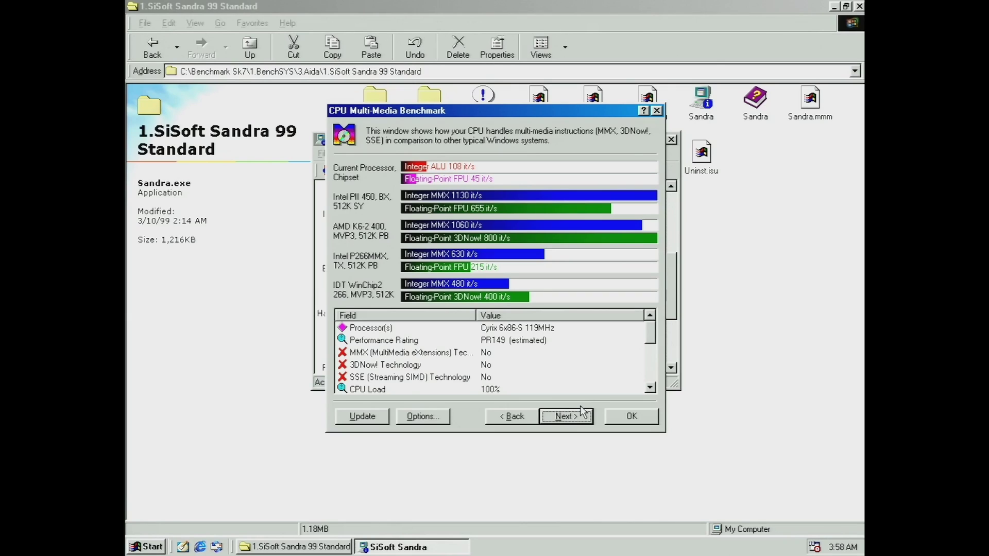
click(566, 416)
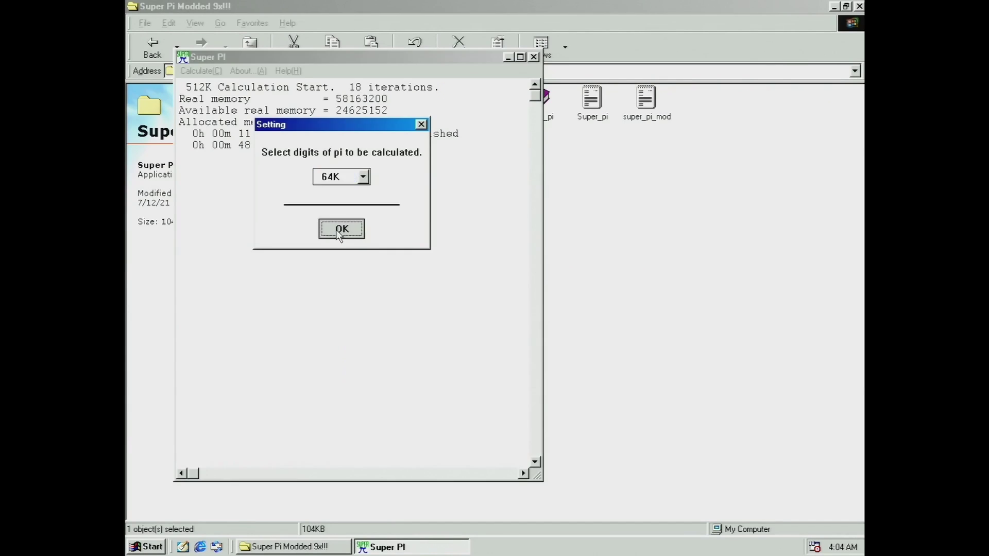
In Super PI, start a calculation of 64K digits of pi.
click(337, 227)
click(483, 300)
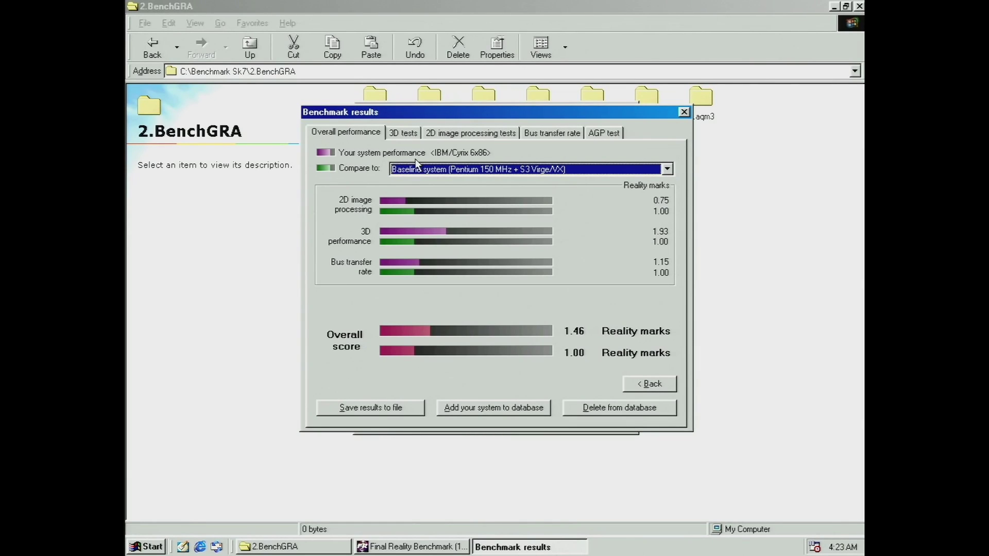
In the Final Reality benchmark results, review the 3D, 2D image processing, bus transfer rate and AGP test scores.
click(404, 133)
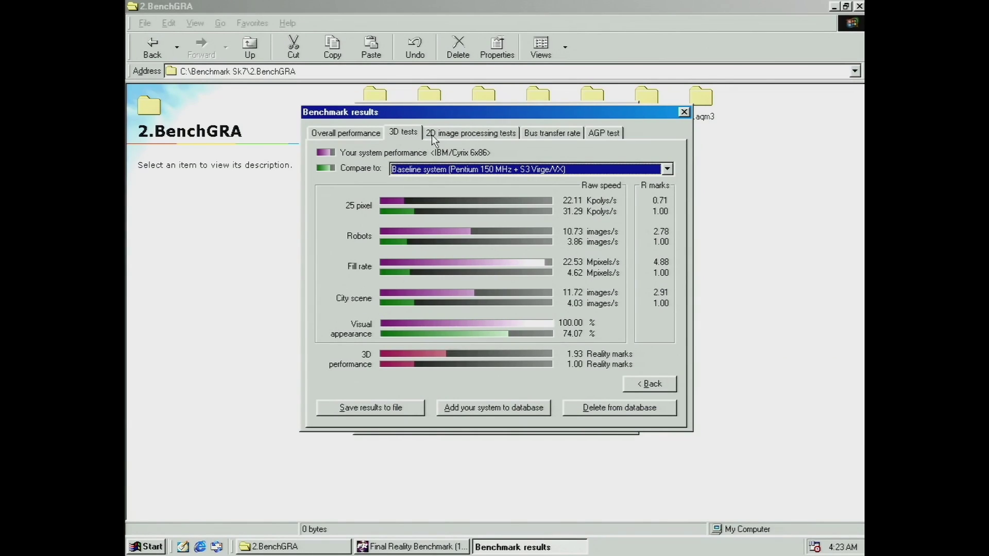
click(437, 134)
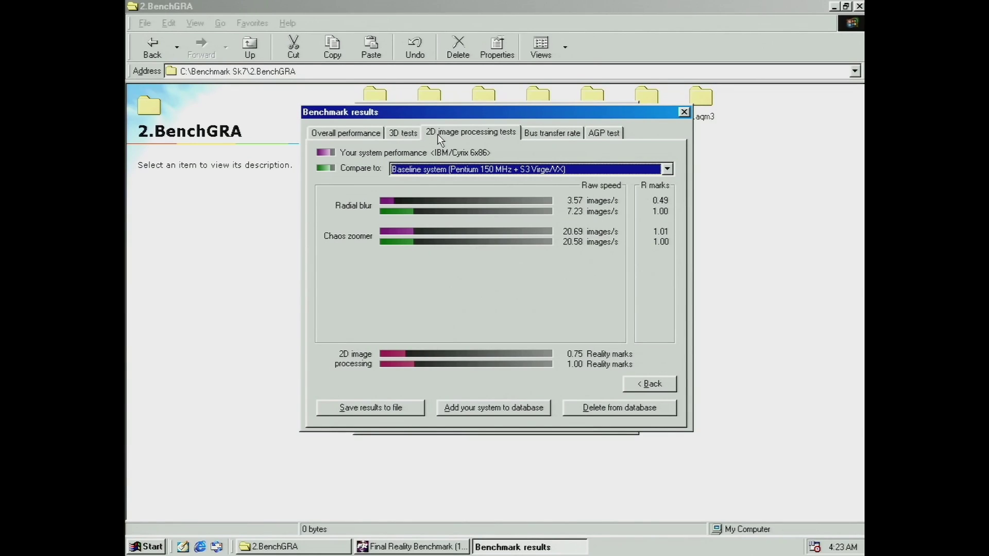
click(532, 133)
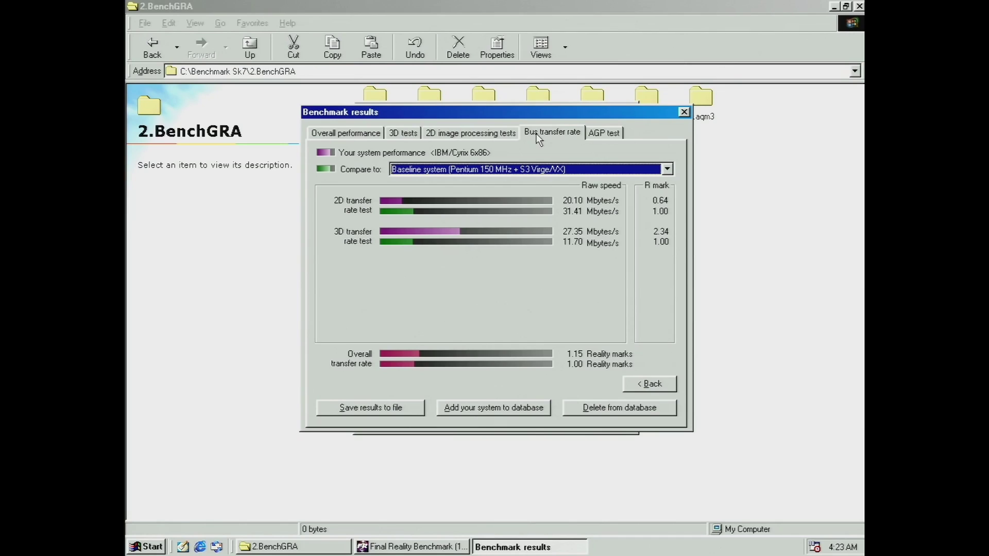
click(596, 134)
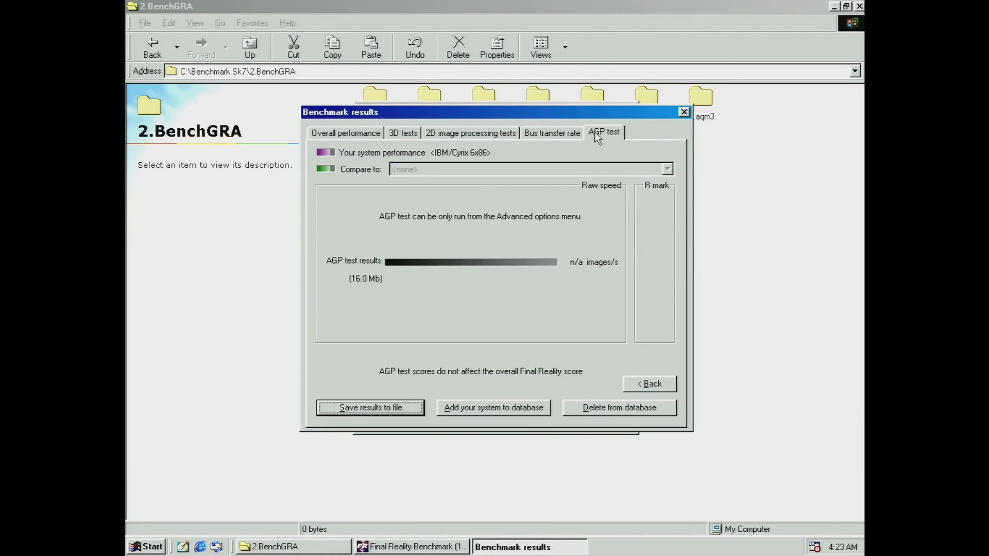